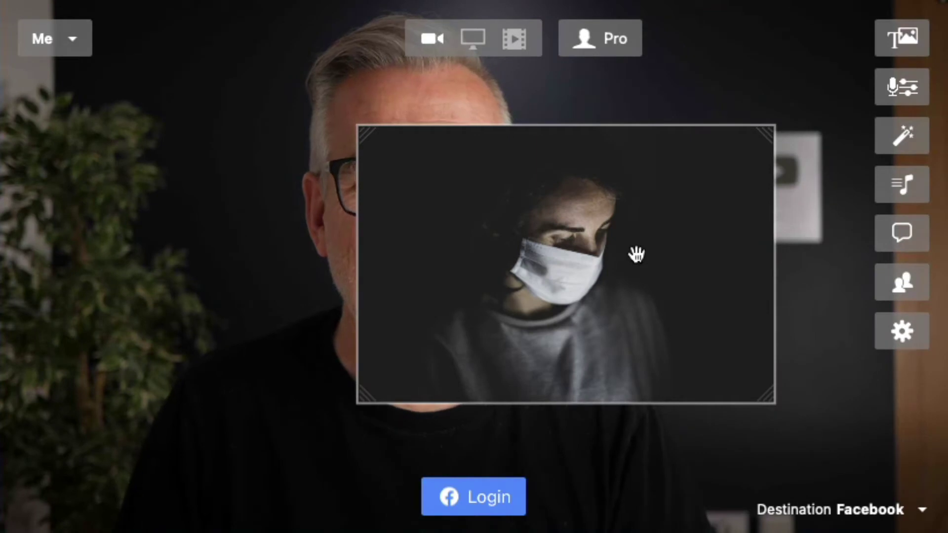
# - Delete the masked-person photo overlay and add the united-nations-covid-19 illustration over the middle of the camera view
pyautogui.press('Delete')
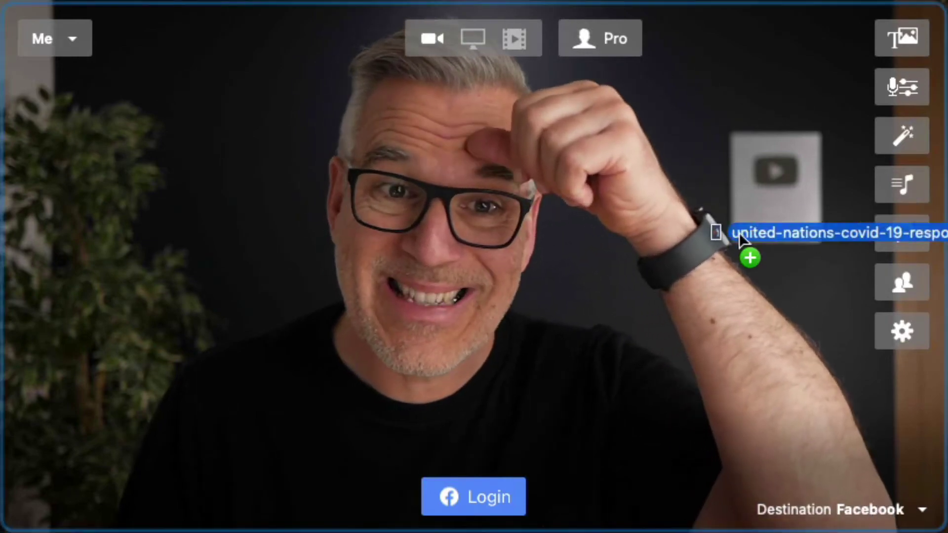
pyautogui.moveTo(726, 232); pyautogui.dragTo(631, 233)
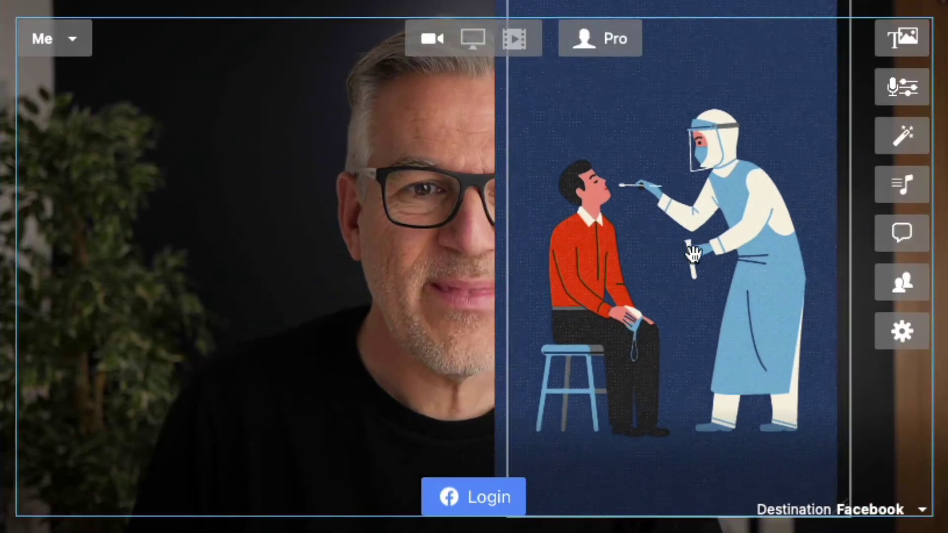
pyautogui.moveTo(758, 279); pyautogui.dragTo(547, 253)
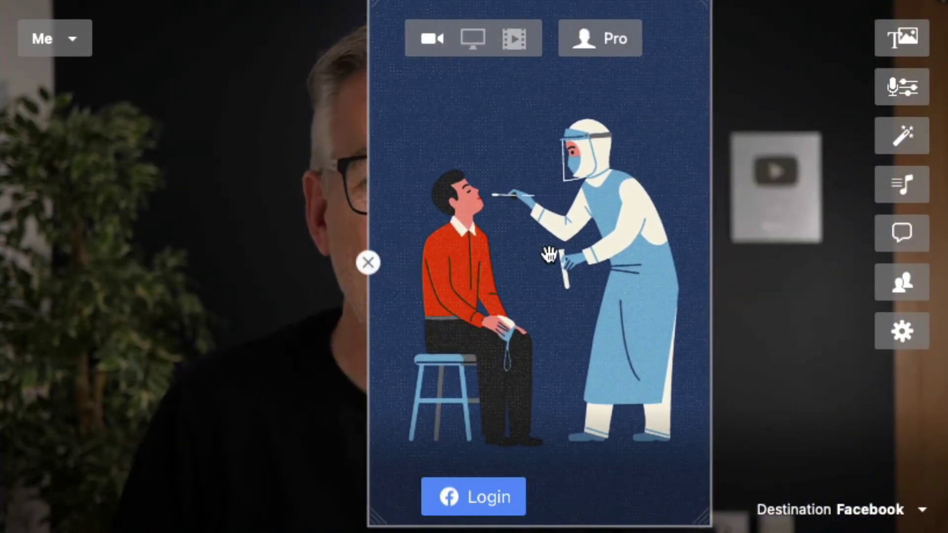
# - Move the illustration to the left of the frame, enlarge it to cover most of the camera view, and reposition it there
pyautogui.moveTo(549, 255); pyautogui.dragTo(338, 373)
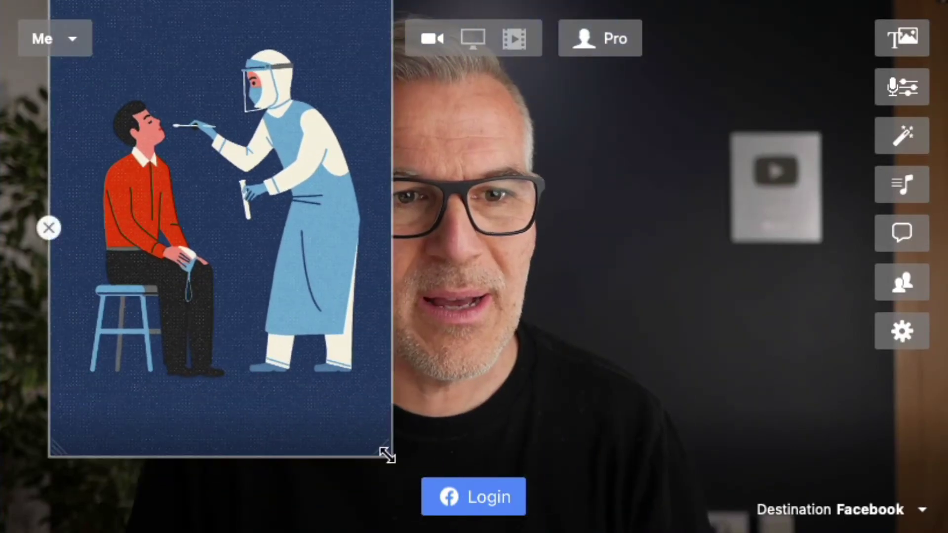
pyautogui.moveTo(388, 455); pyautogui.dragTo(916, 532)
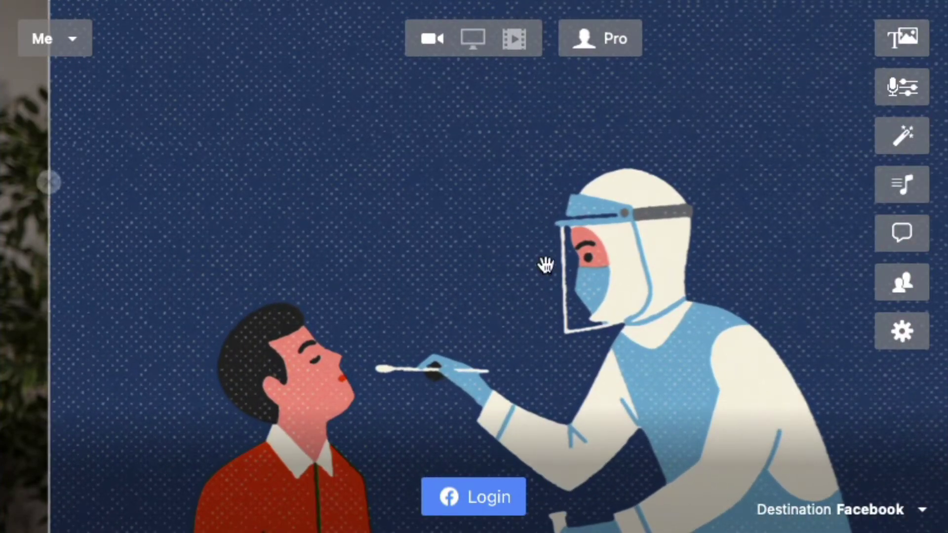
pyautogui.moveTo(477, 214); pyautogui.dragTo(548, 214)
pyautogui.moveTo(415, 280); pyautogui.dragTo(277, 5)
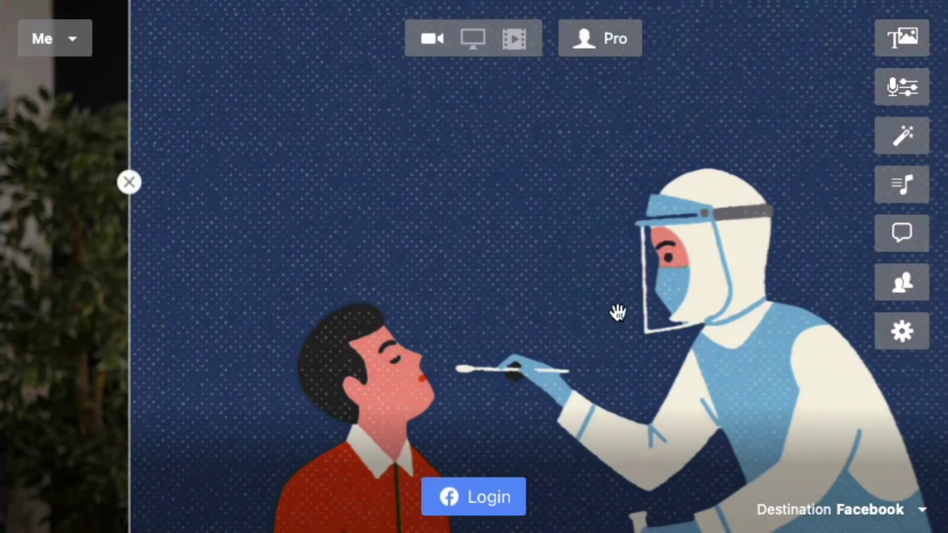
pyautogui.moveTo(368, 147)
pyautogui.mouseDown()
pyautogui.moveTo(434, 326)
pyautogui.moveTo(425, 345)
pyautogui.moveTo(306, 329)
pyautogui.moveTo(274, 244)
pyautogui.mouseUp()
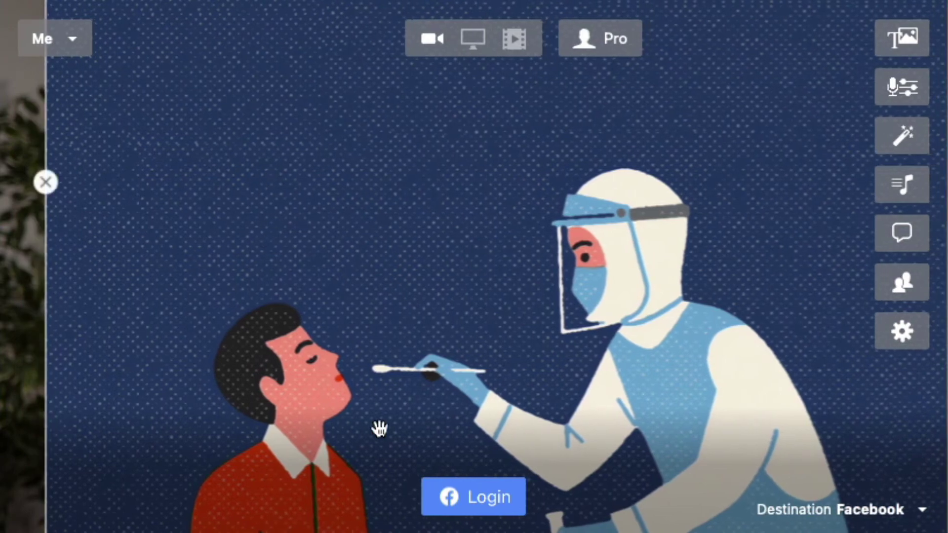
# - Shrink the illustration to a small picture and centre it over the camera view
pyautogui.moveTo(486, 364)
pyautogui.mouseDown()
pyautogui.moveTo(529, 205)
pyautogui.moveTo(527, 85)
pyautogui.mouseUp()
pyautogui.moveTo(383, 379); pyautogui.dragTo(482, 144)
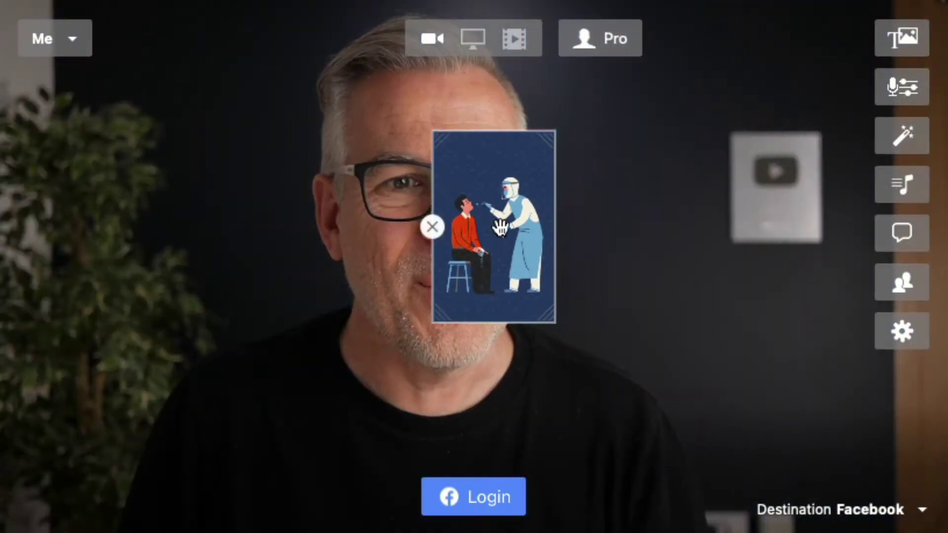
pyautogui.moveTo(500, 227); pyautogui.dragTo(479, 255)
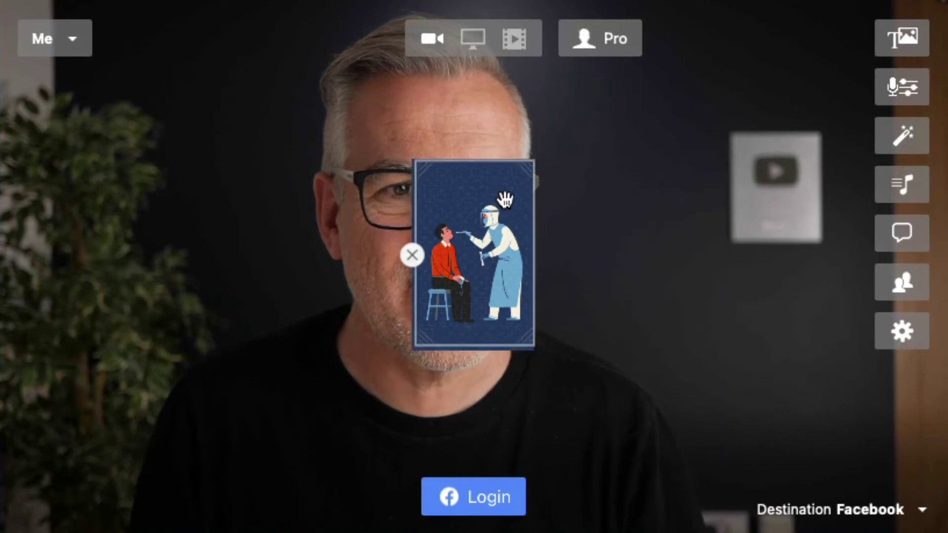
# - Enlarge the illustration until it fills the frame's width and shift it vertically to change which part shows
pyautogui.scroll(5, 505, 199)
pyautogui.moveTo(456, 287); pyautogui.dragTo(515, 189)
pyautogui.scroll(5, 516, 191)
pyautogui.scroll(2, 517, 190)
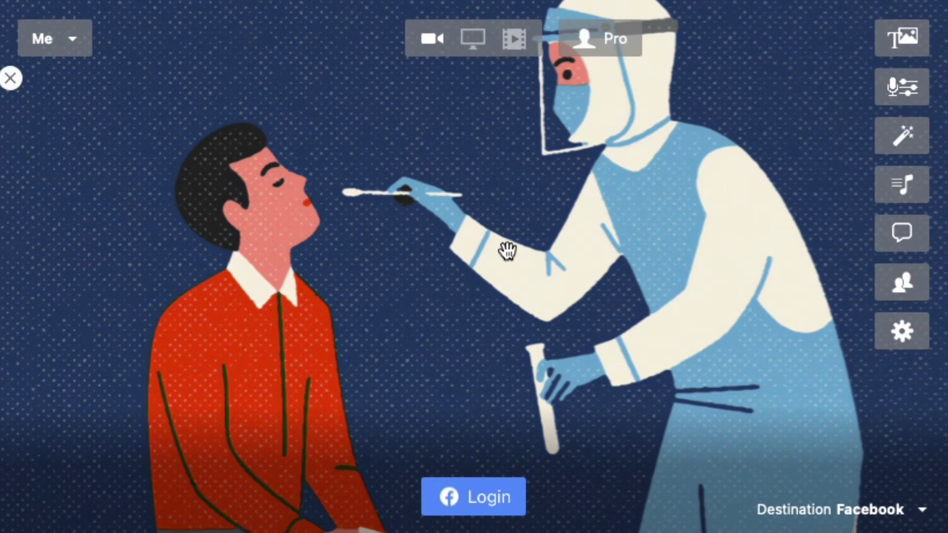
pyautogui.moveTo(433, 283); pyautogui.dragTo(437, 342)
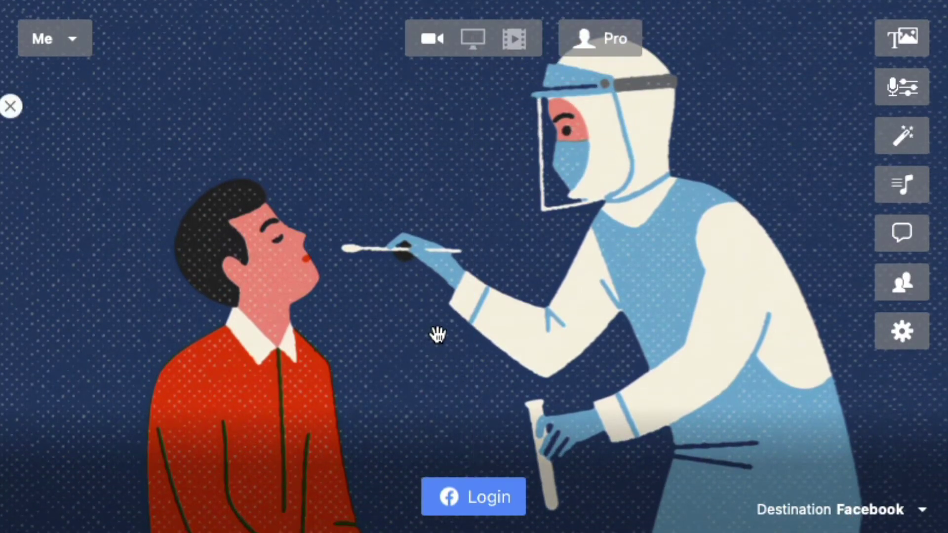
pyautogui.moveTo(437, 335); pyautogui.dragTo(440, 212)
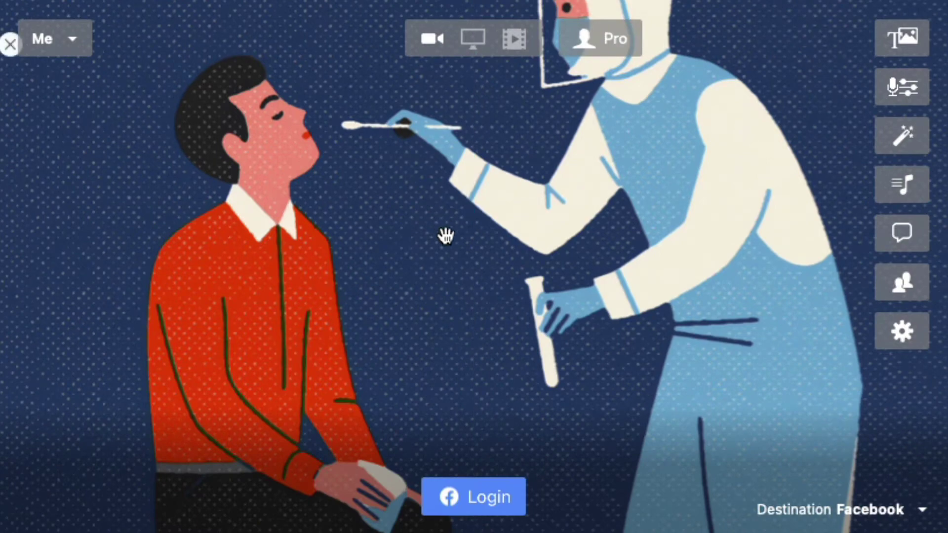
# - Scale the illustration down to the frame's height and align it with the frame's right edge
pyautogui.scroll(-10, 445, 236)
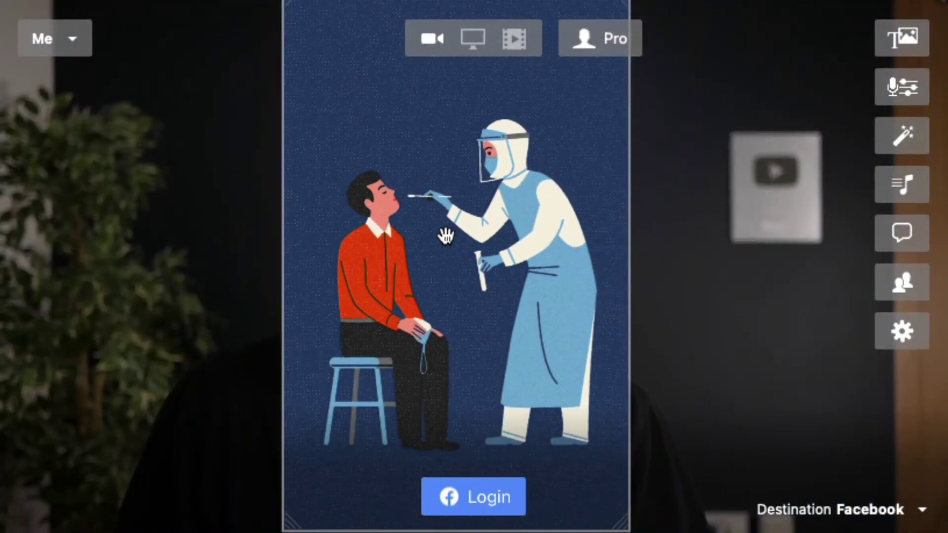
pyautogui.moveTo(433, 275); pyautogui.dragTo(744, 278)
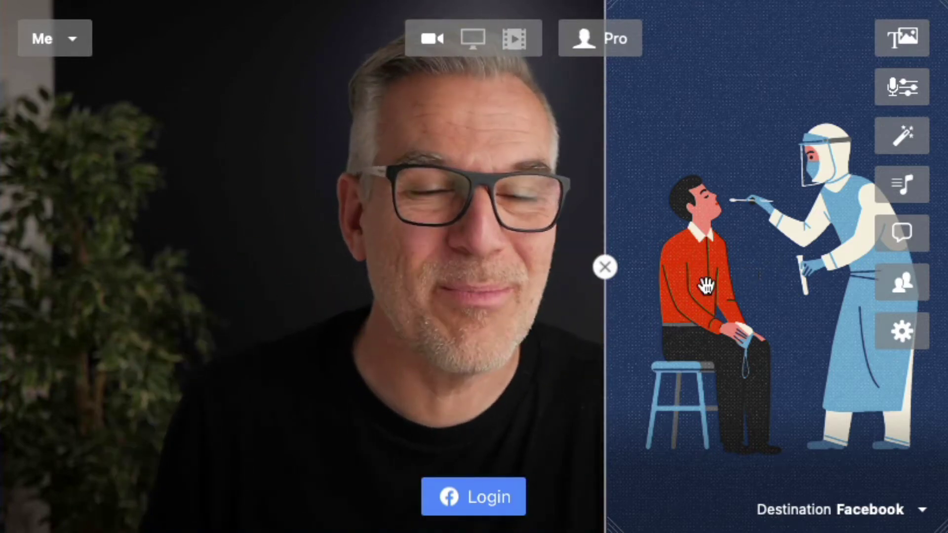
pyautogui.moveTo(711, 278); pyautogui.dragTo(718, 278)
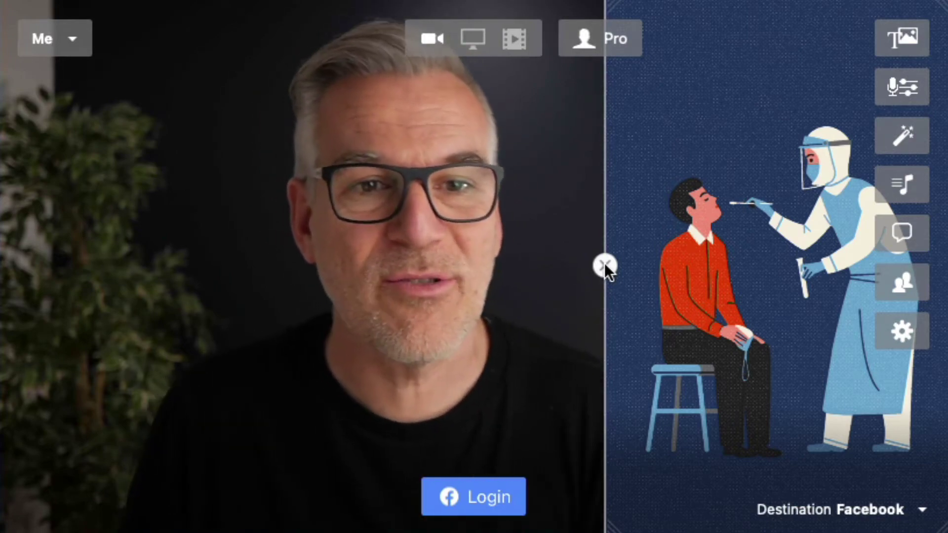
# - Clear the right-aligned illustration and place the larger version over the right part of the frame beside the presenter
pyautogui.click(604, 266)
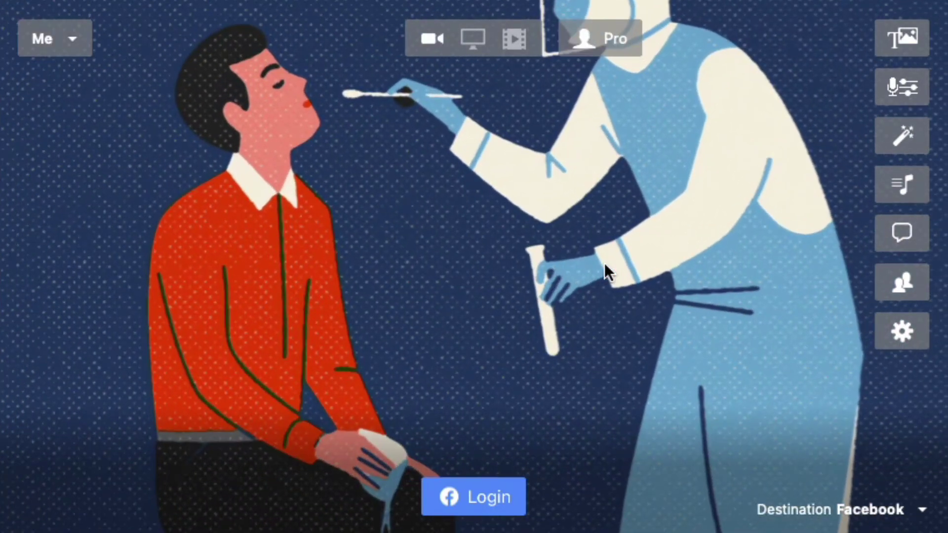
pyautogui.moveTo(373, 321); pyautogui.dragTo(603, 297)
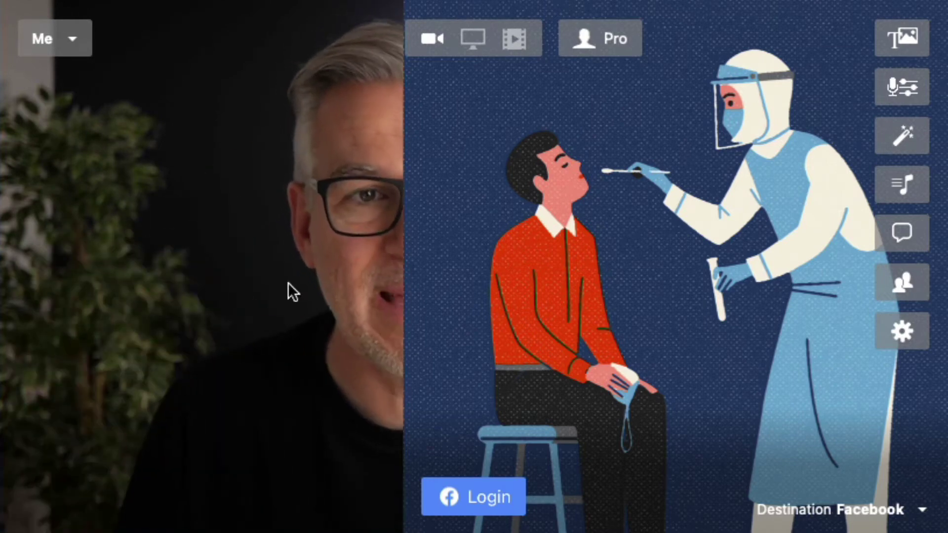
# - Switch the scene to screen sharing and enlarge the illustration to fill the frame with both figures' heads visible
pyautogui.click(468, 36)
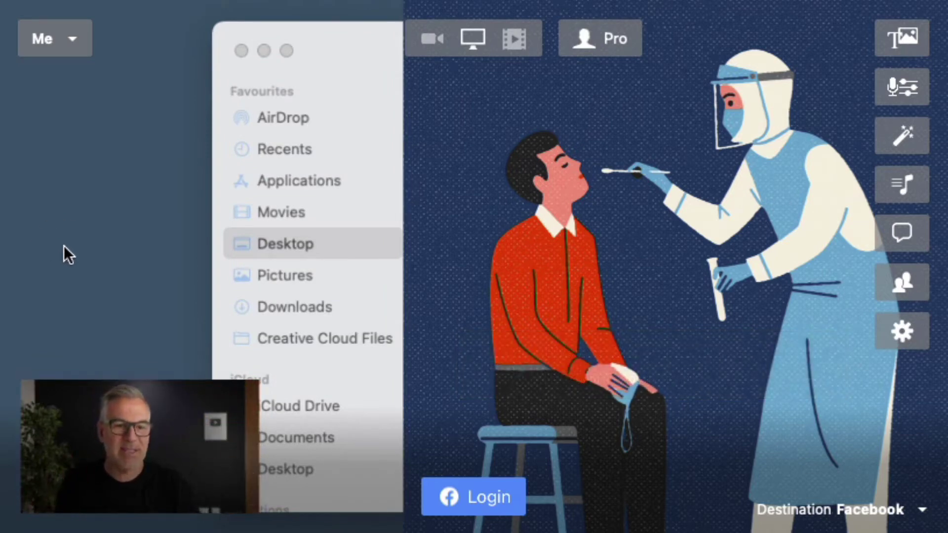
pyautogui.moveTo(121, 464)
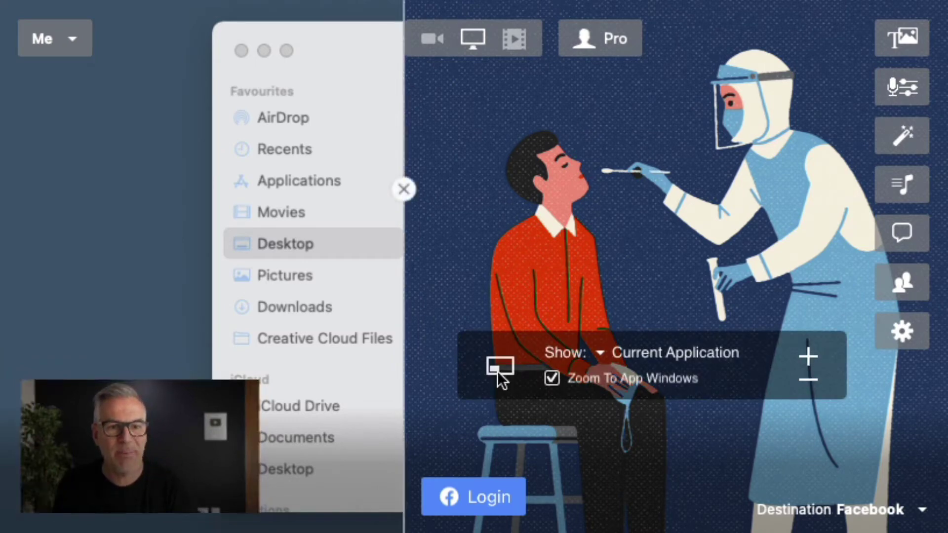
pyautogui.scroll(5, 584, 267)
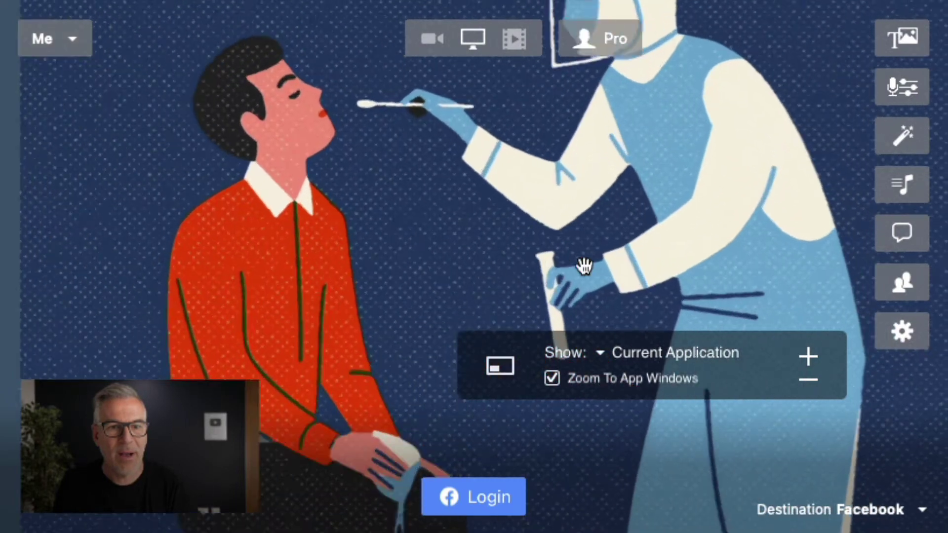
pyautogui.moveTo(509, 195); pyautogui.dragTo(501, 299)
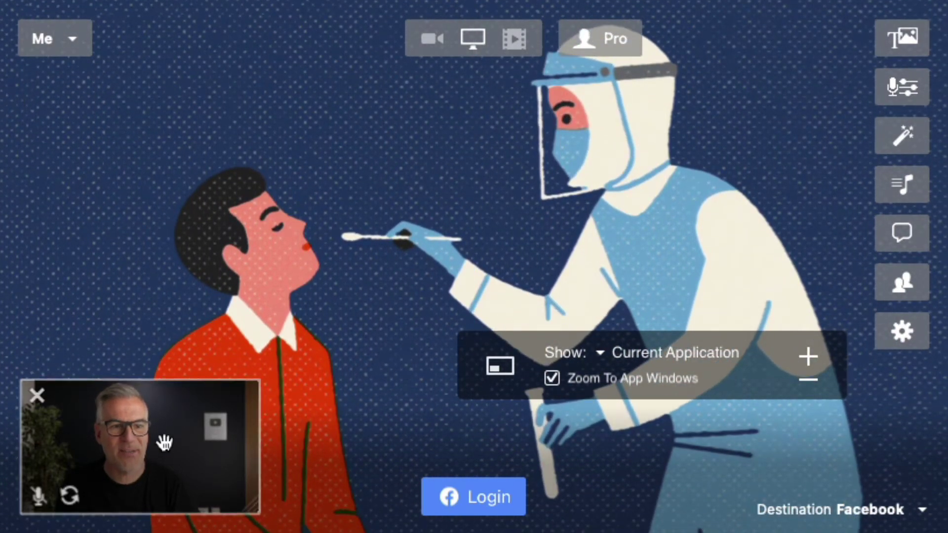
# - Change the camera picture-in-picture to a circle and move it into the frame's upper-left corner
pyautogui.rightClick(168, 437)
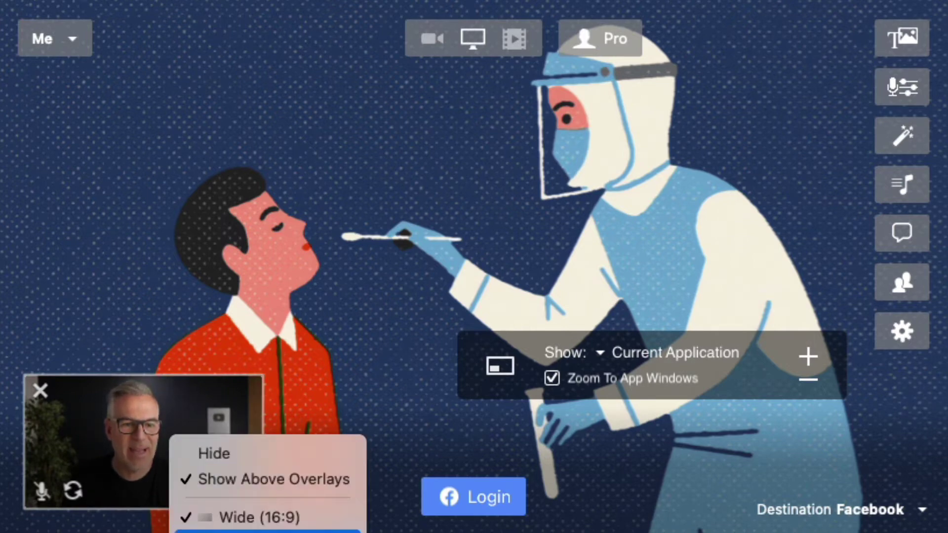
pyautogui.click(222, 531)
pyautogui.moveTo(164, 362); pyautogui.dragTo(209, 191)
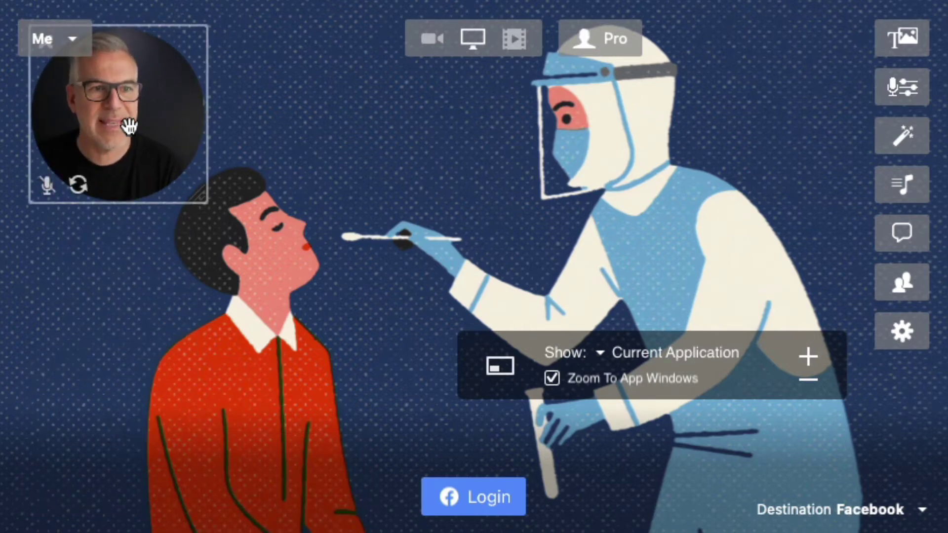
pyautogui.moveTo(130, 126); pyautogui.dragTo(117, 118)
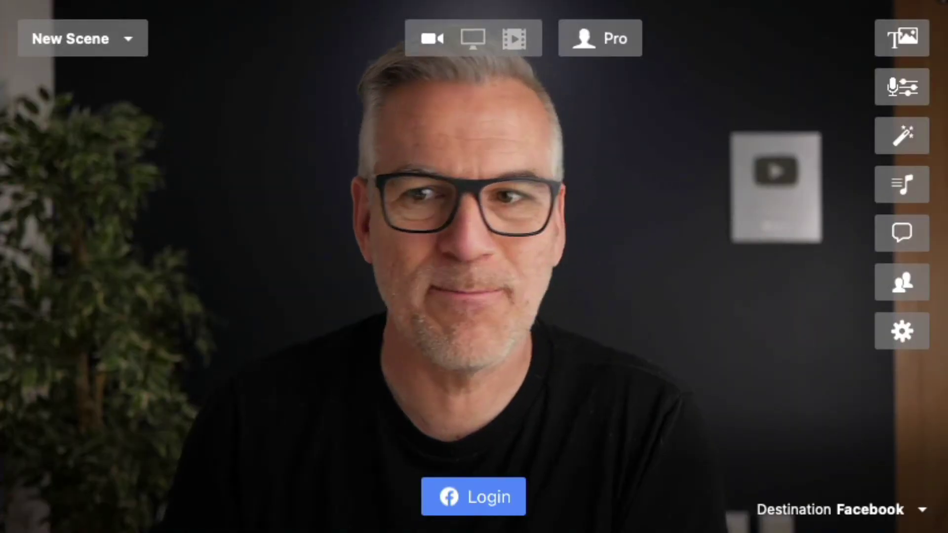
# - Add the thumbs-up avatar image to the new scene and position it in the frame's lower-right area
pyautogui.moveTo(947, 345); pyautogui.dragTo(817, 405)
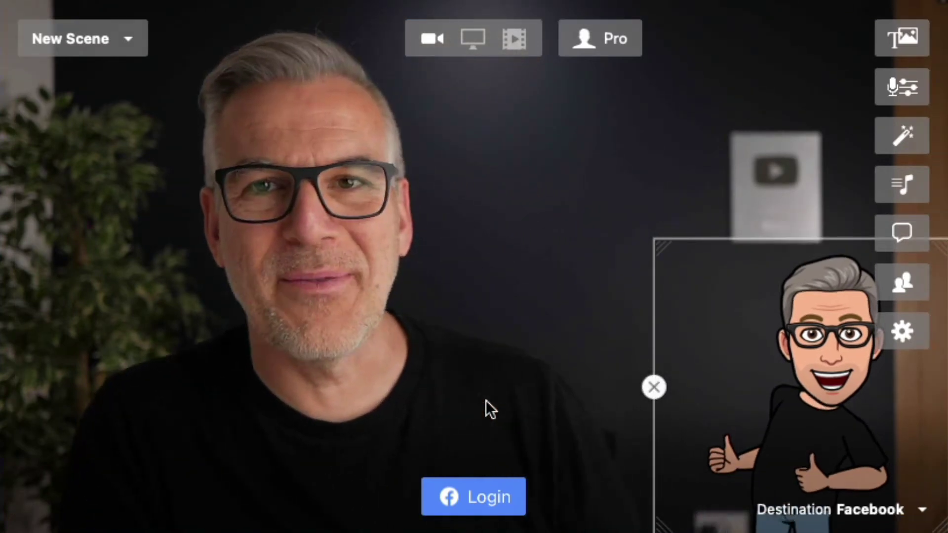
pyautogui.click(486, 400)
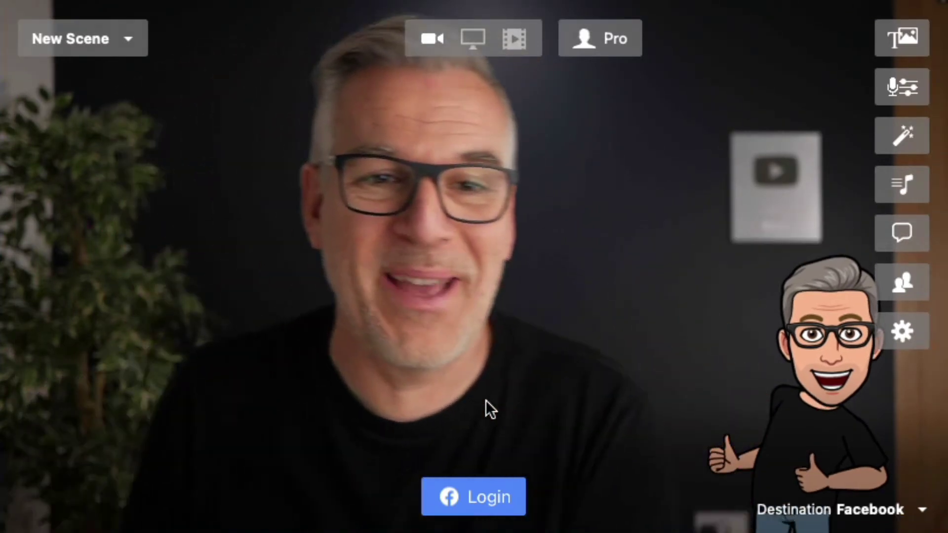
pyautogui.moveTo(809, 409); pyautogui.dragTo(775, 390)
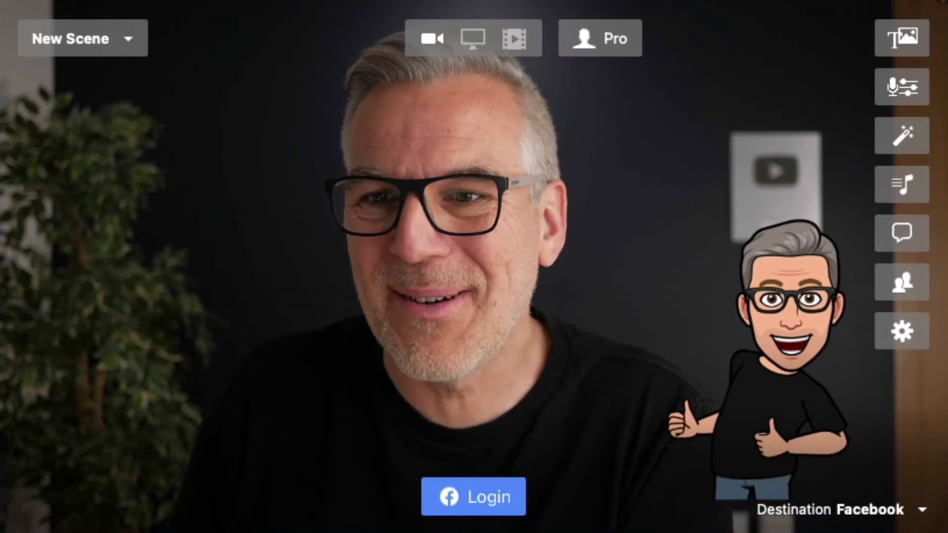
# - Add the orange DAY 1 banner, scale it down, and position it in the frame's upper-left corner
pyautogui.moveTo(370, 268); pyautogui.dragTo(226, 155)
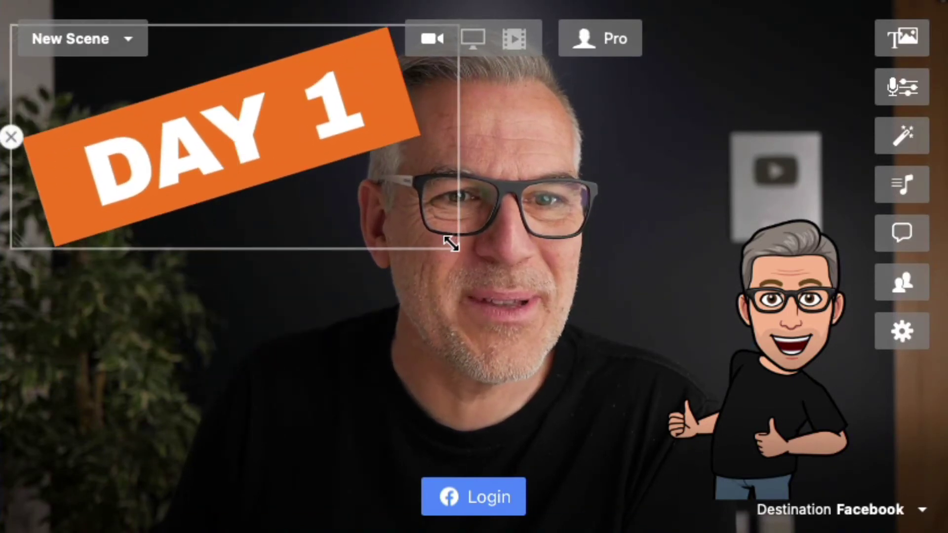
pyautogui.moveTo(450, 243); pyautogui.dragTo(213, 125)
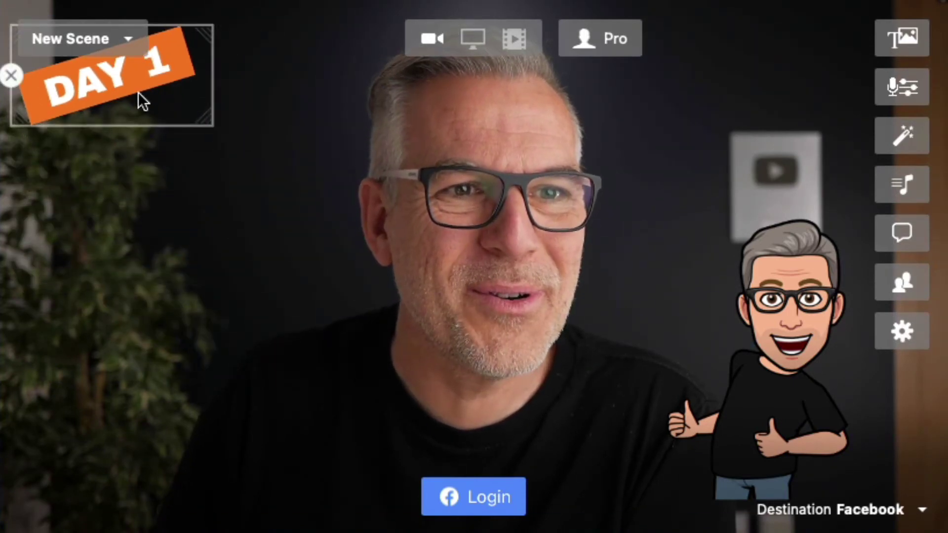
pyautogui.moveTo(138, 92); pyautogui.dragTo(125, 75)
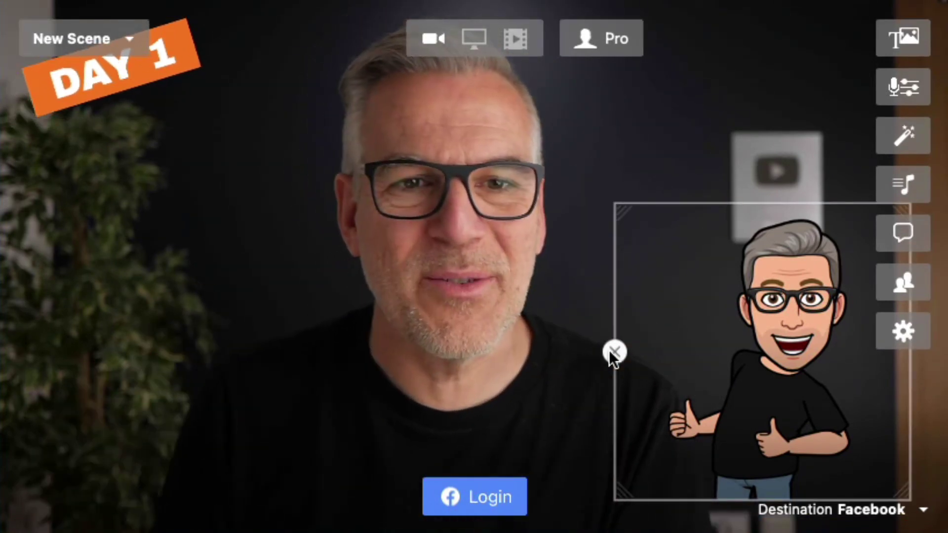
# - Move the avatar to the middle of the frame and enlarge it until it covers the presenter
pyautogui.moveTo(784, 372); pyautogui.dragTo(470, 288)
pyautogui.moveTo(302, 126); pyautogui.dragTo(215, 38)
pyautogui.moveTo(216, 408); pyautogui.dragTo(156, 473)
pyautogui.moveTo(581, 457); pyautogui.dragTo(653, 502)
# - Remove the DAY 1 banner from the scene and deselect the avatar
pyautogui.moveTo(181, 48)
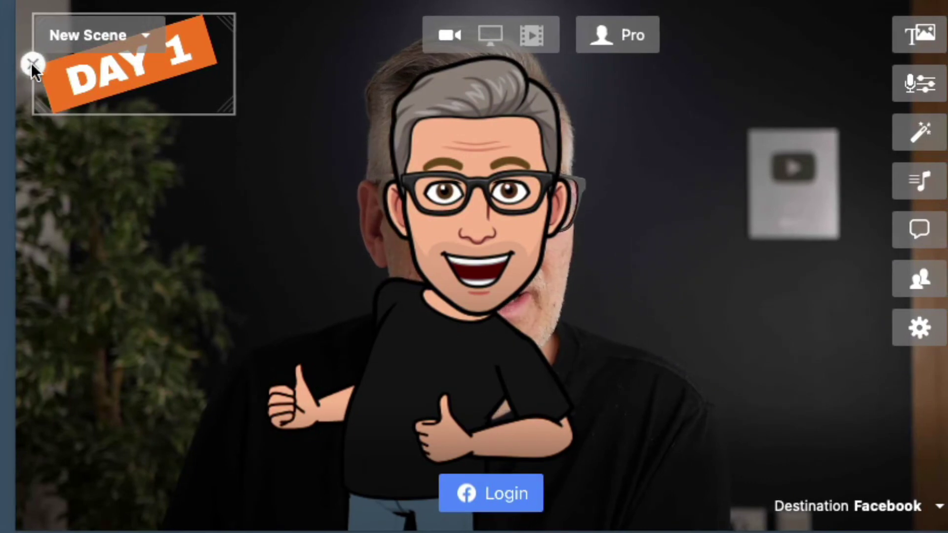
pyautogui.click(32, 63)
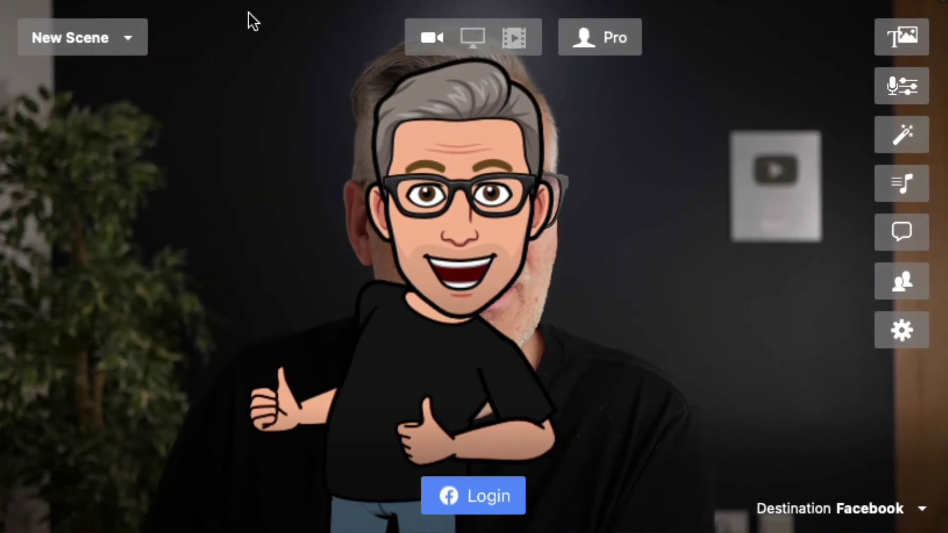
pyautogui.moveTo(454, 197)
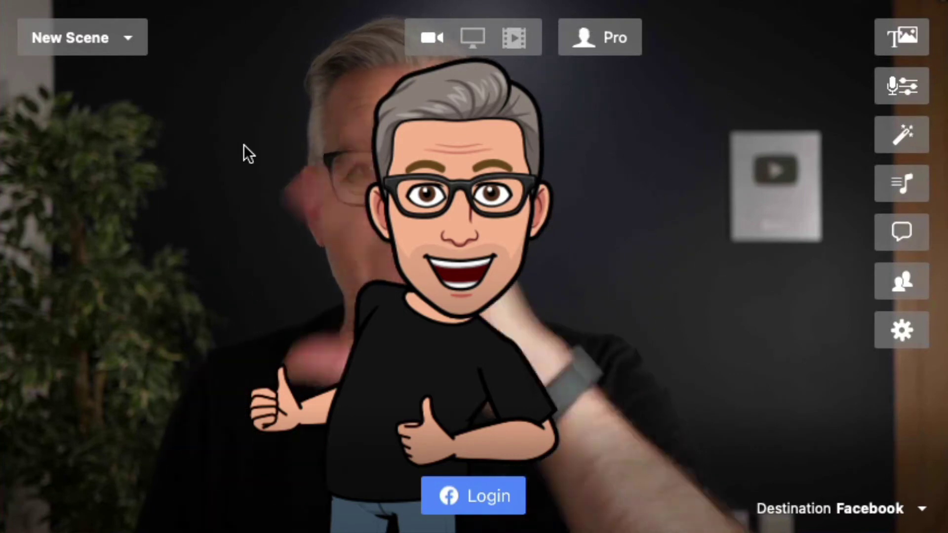
pyautogui.moveTo(398, 164)
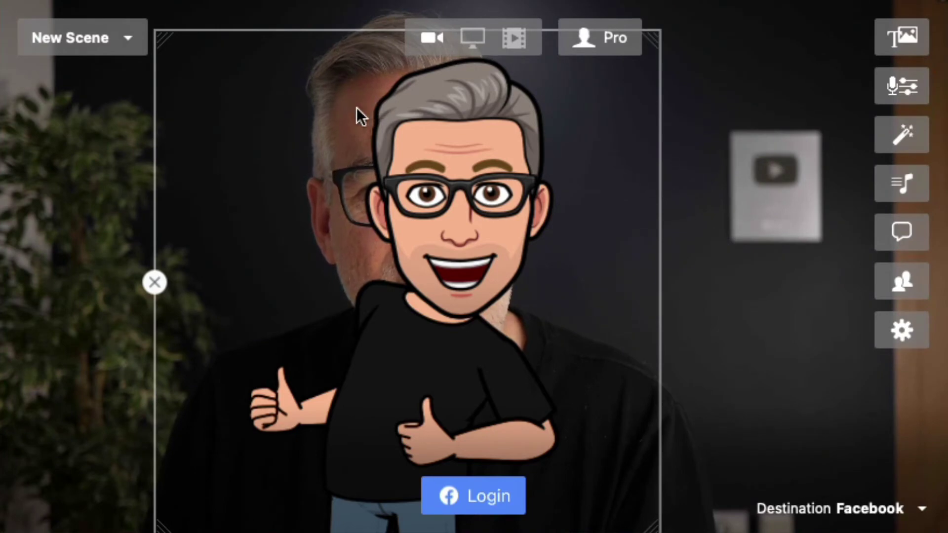
pyautogui.click(309, 116)
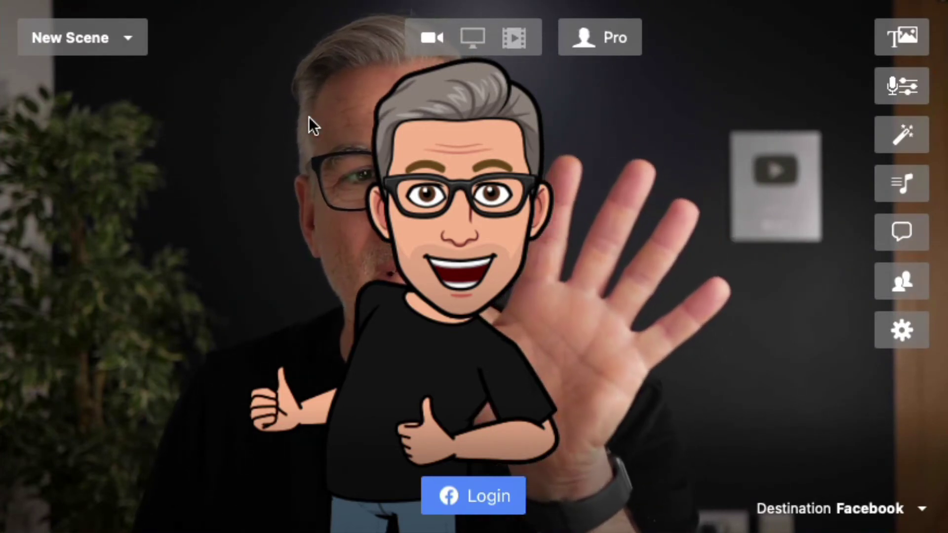
# - Resize the thumbs-up avatar and reposition it beside the presenter on the frame's right side
pyautogui.moveTo(446, 146)
pyautogui.scroll(10, 448, 144)
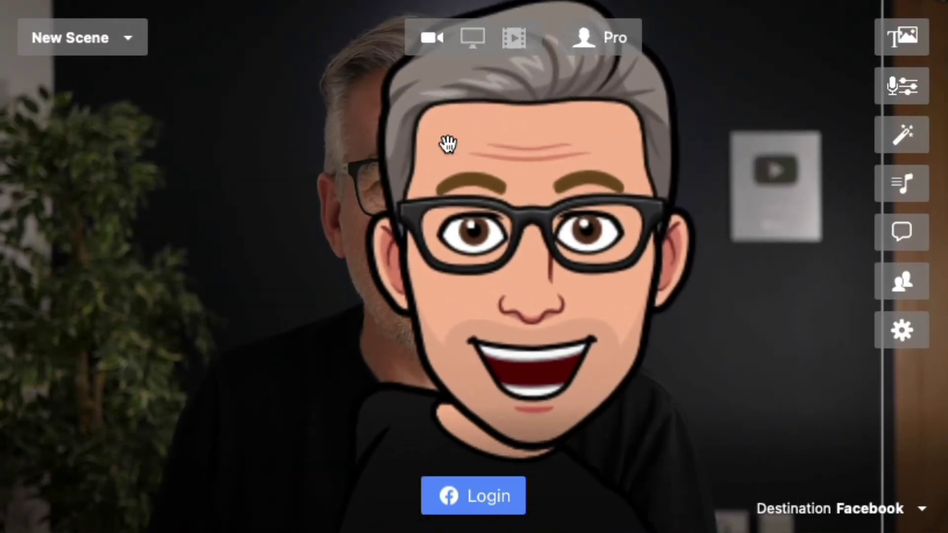
pyautogui.scroll(-5, 523, 215)
pyautogui.moveTo(523, 214); pyautogui.dragTo(775, 184)
pyautogui.scroll(-4, 446, 188)
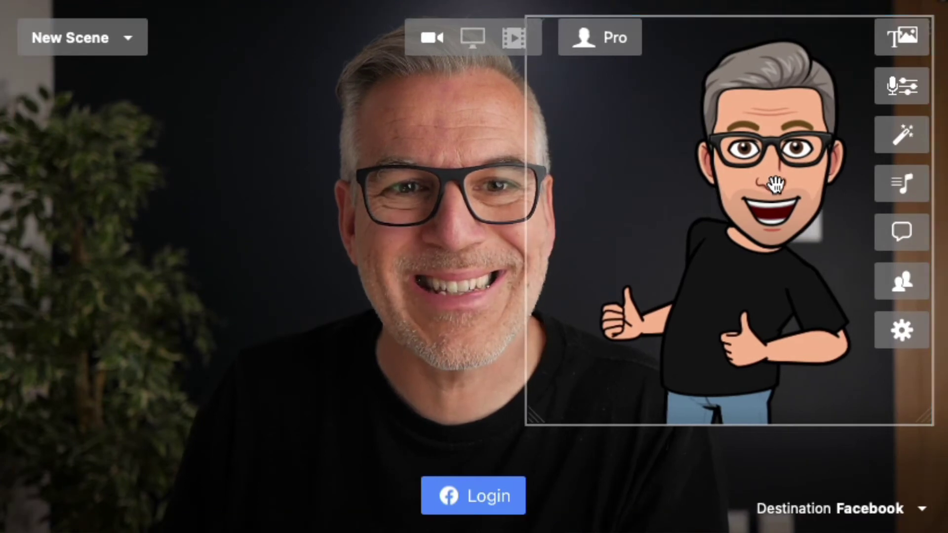
# - Rename the scene holding the avatar and banner as Overlays
pyautogui.click(119, 377)
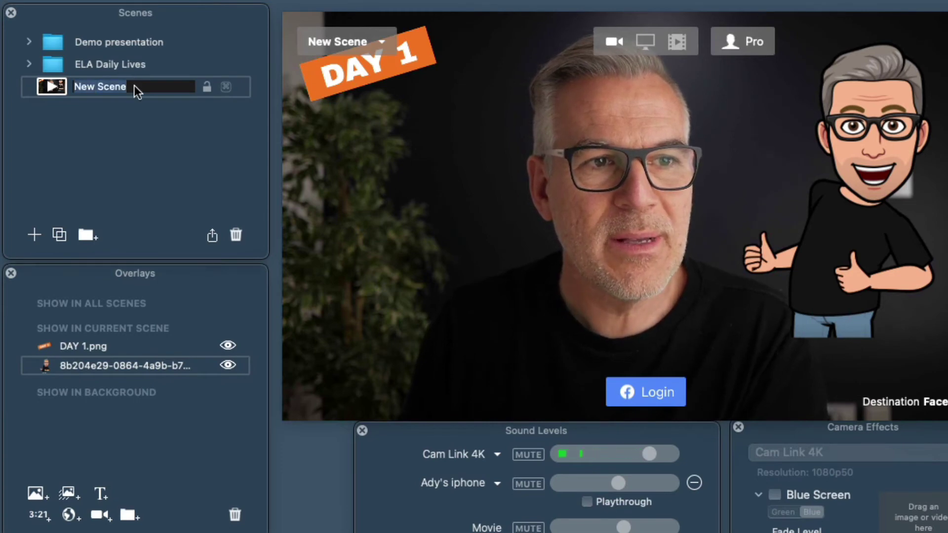
pyautogui.write('Overlays')
pyautogui.press('Return')
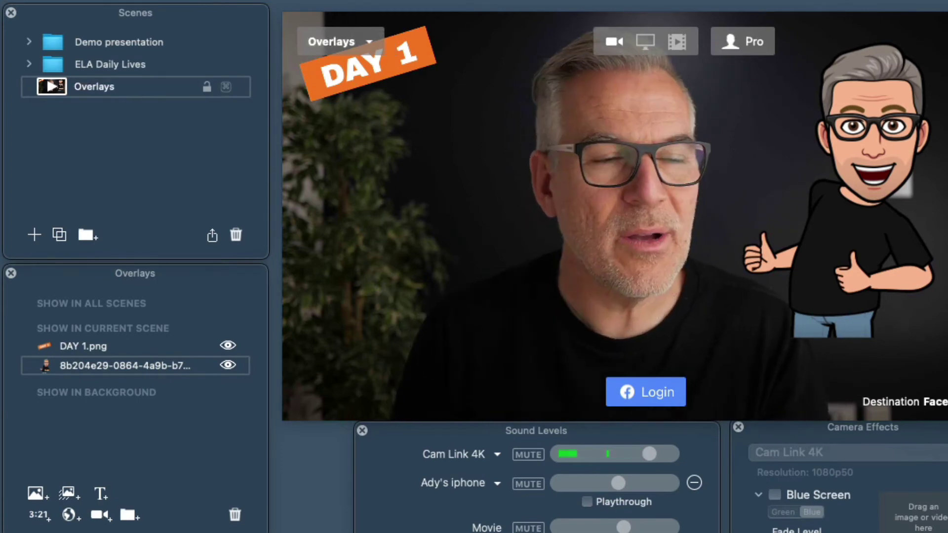
# - Create a new scene named Me
pyautogui.click(34, 236)
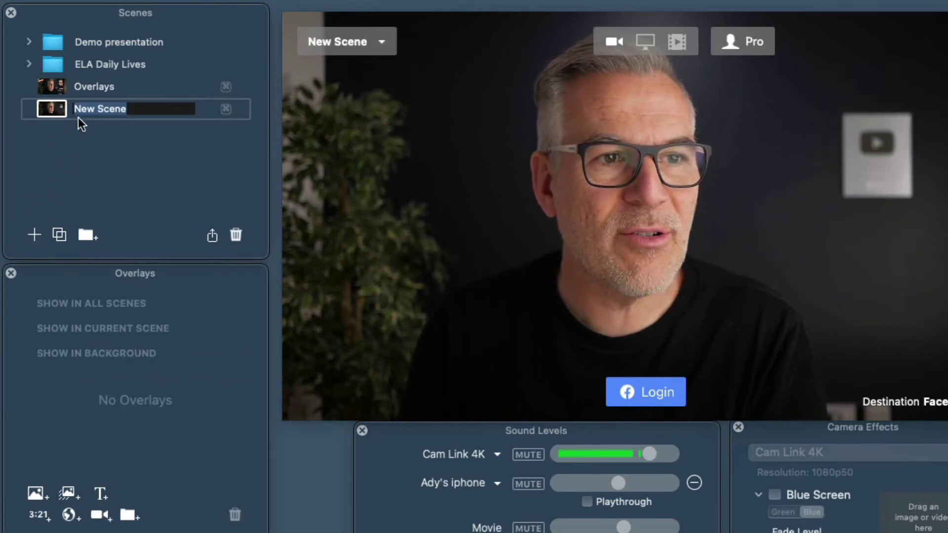
pyautogui.write('Me')
pyautogui.press('Return')
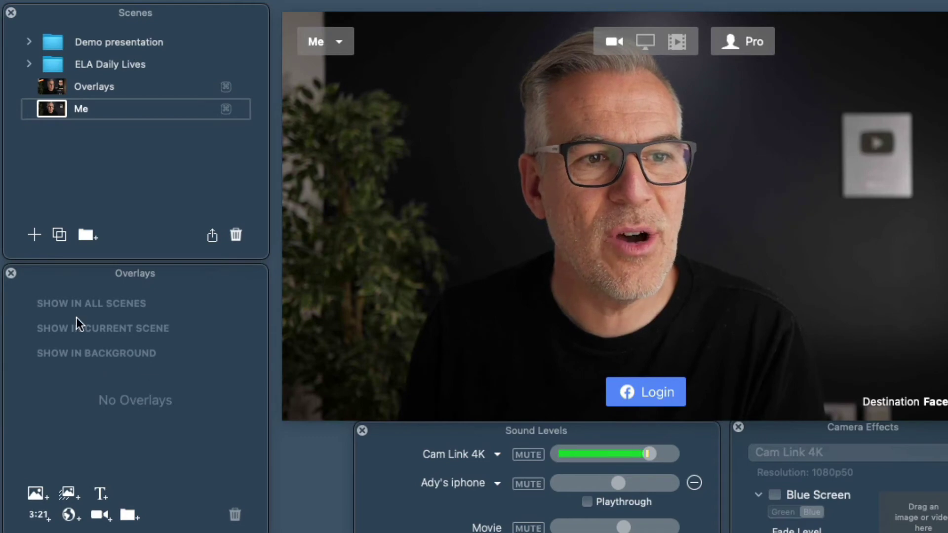
# - From the Overlays scene, set DAY 1.png to show in all scenes and check it in the Me scene
pyautogui.click(49, 87)
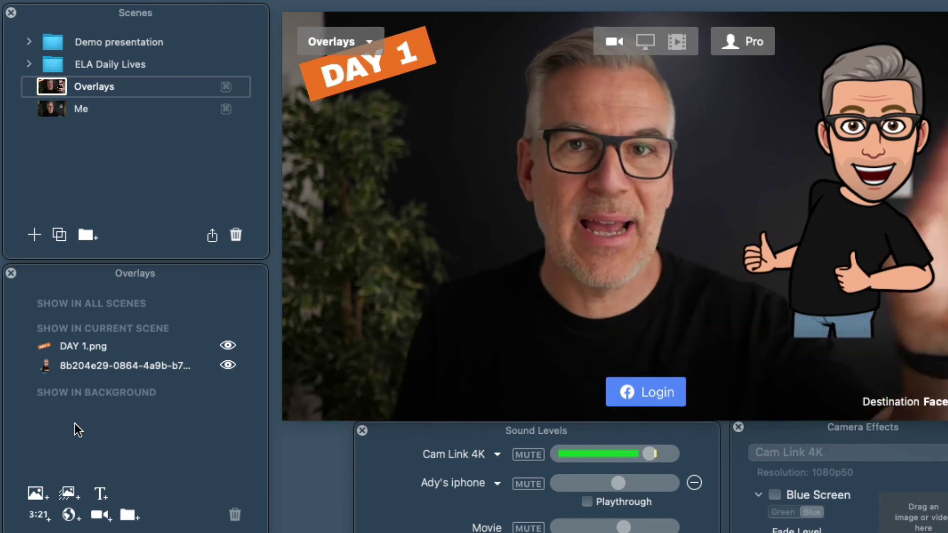
pyautogui.click(73, 347)
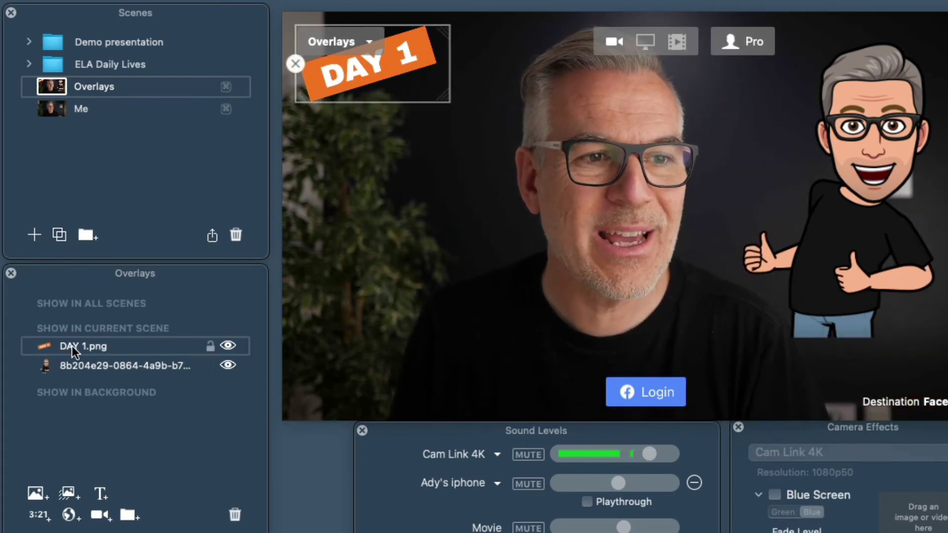
pyautogui.moveTo(72, 346); pyautogui.dragTo(70, 319)
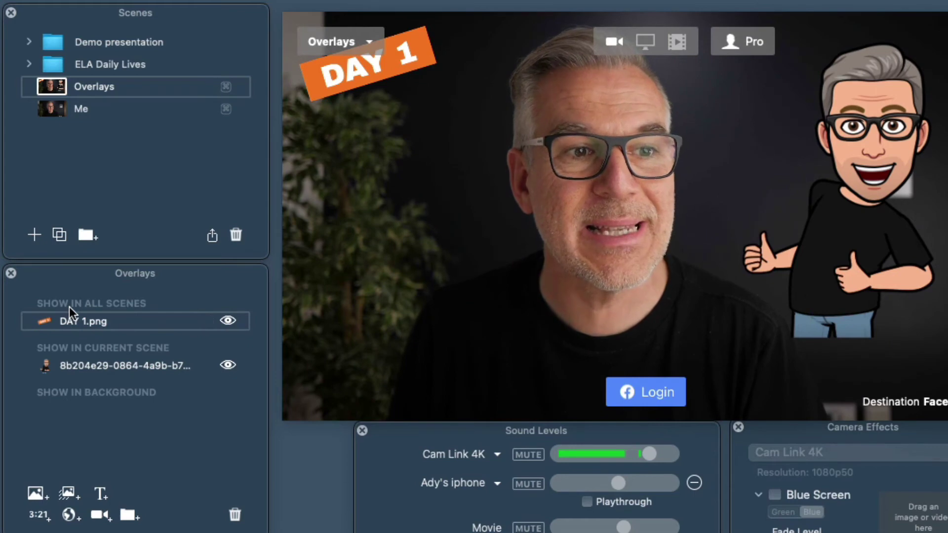
pyautogui.click(47, 108)
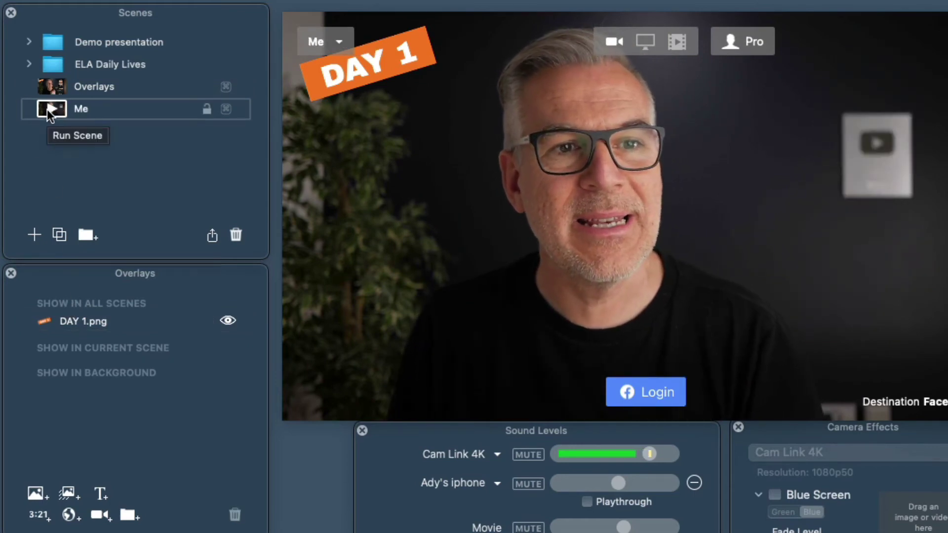
pyautogui.moveTo(387, 74)
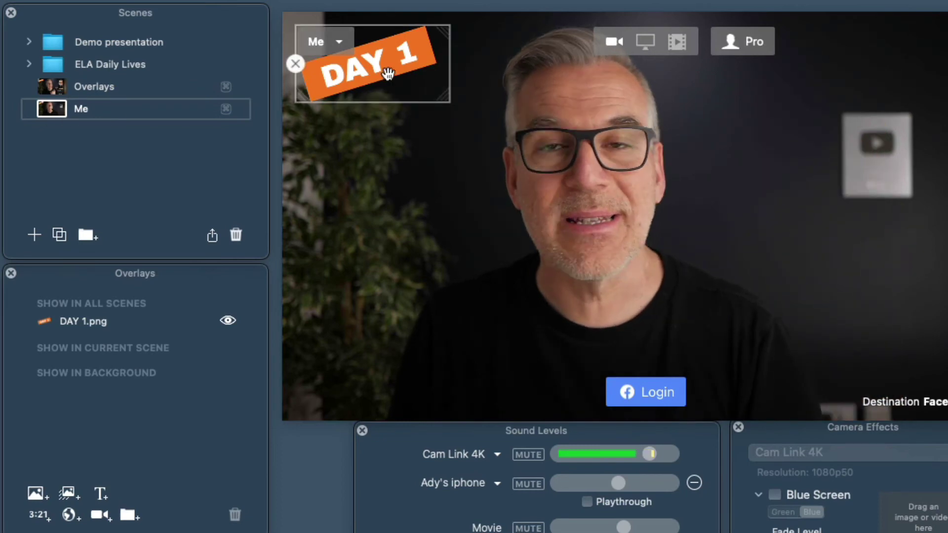
# - Return to the Overlays scene and move the avatar down to the frame's lower edge
pyautogui.click(51, 88)
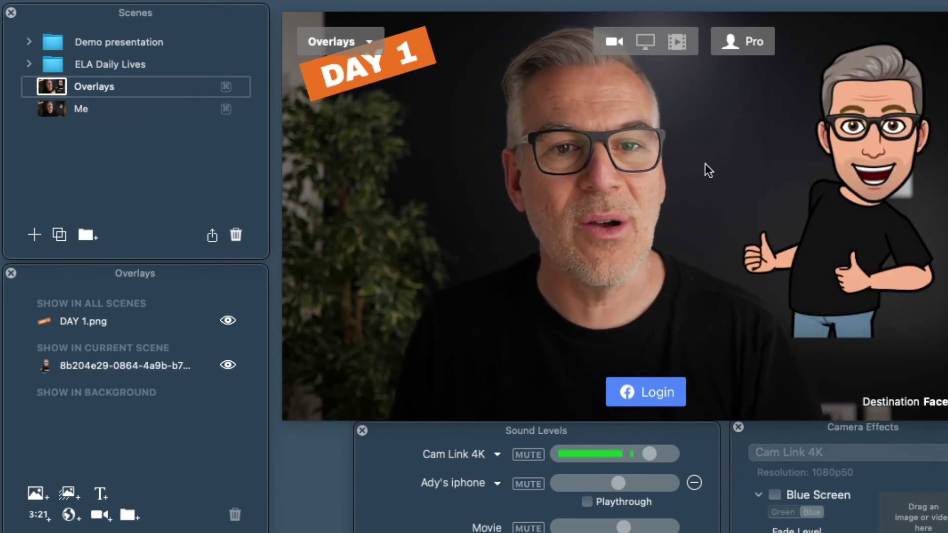
pyautogui.moveTo(826, 189)
pyautogui.moveTo(839, 202); pyautogui.dragTo(839, 286)
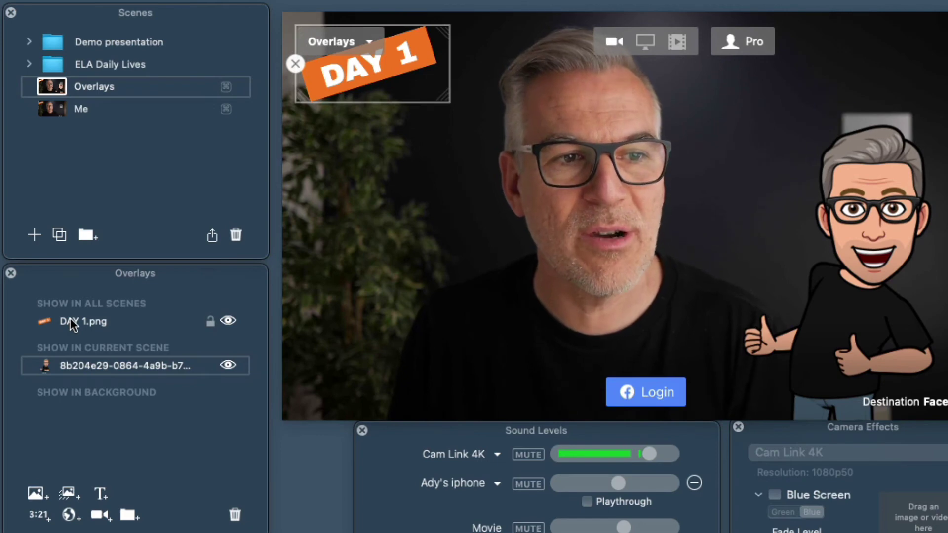
# - Set DAY 1.png to show only in the current scene and place the banner over the avatar's chest
pyautogui.moveTo(70, 320); pyautogui.dragTo(70, 347)
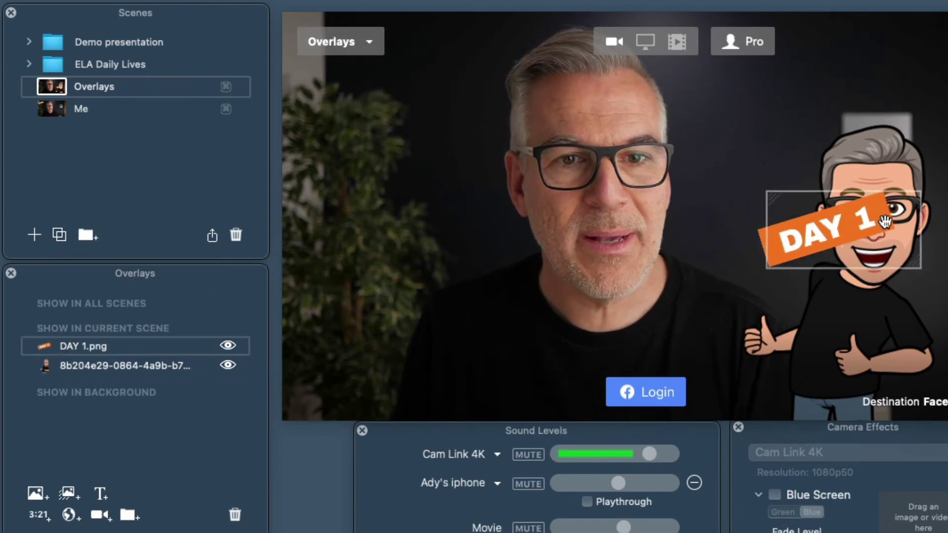
pyautogui.moveTo(883, 224); pyautogui.dragTo(917, 198)
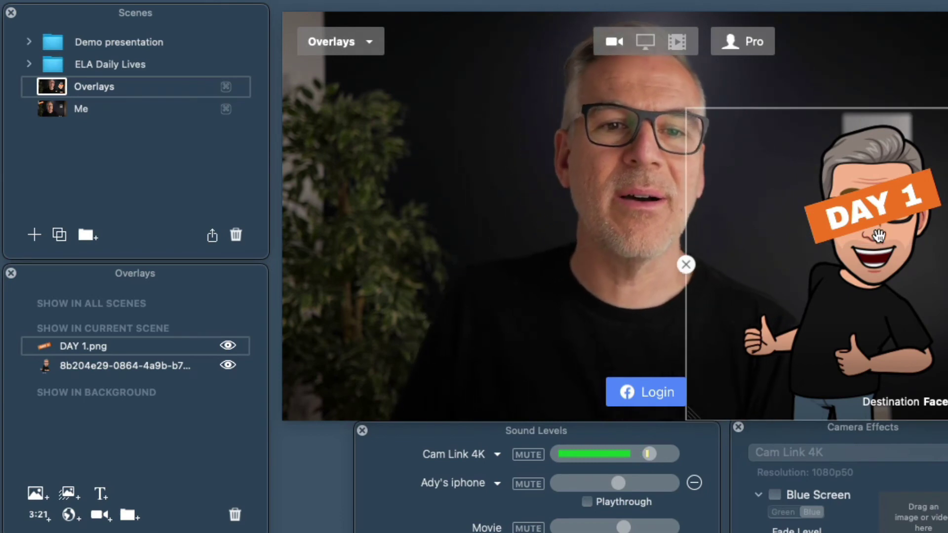
pyautogui.moveTo(867, 225); pyautogui.dragTo(797, 322)
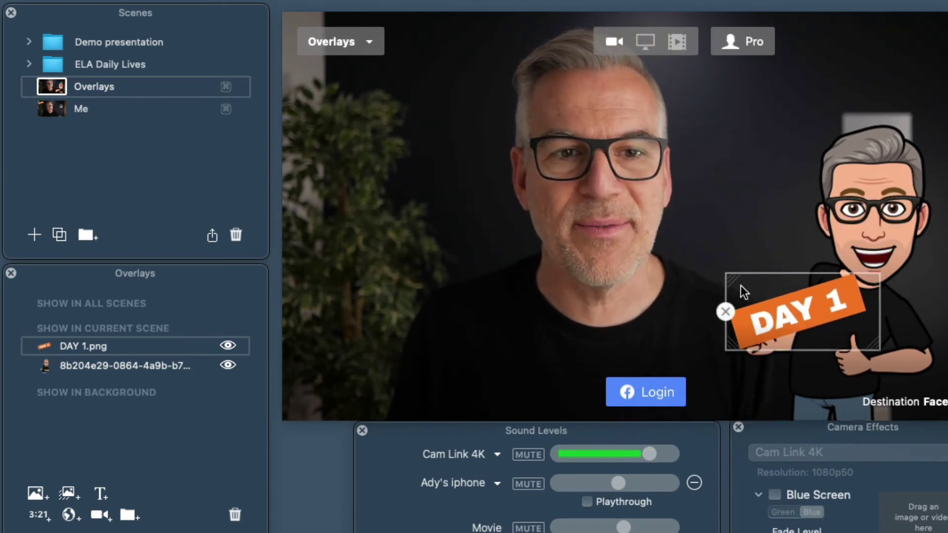
# - Enlarge the DAY 1 banner and position it between the presenter and the avatar, overlapping both
pyautogui.moveTo(728, 279); pyautogui.dragTo(556, 198)
pyautogui.moveTo(669, 258); pyautogui.dragTo(872, 331)
pyautogui.moveTo(791, 368); pyautogui.dragTo(673, 286)
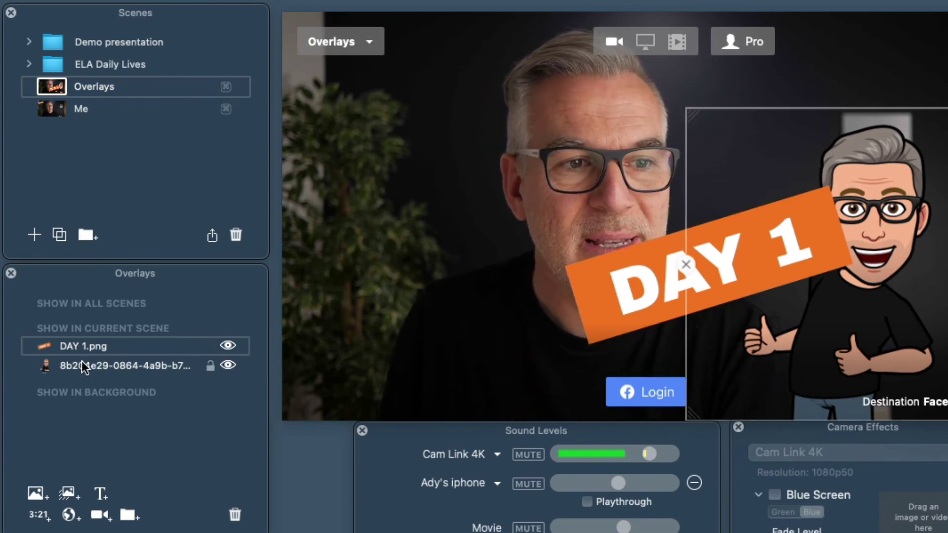
# - Stack the avatar above DAY 1.png, and enlarge the banner across the lower part of the frame behind it
pyautogui.moveTo(82, 360); pyautogui.dragTo(83, 342)
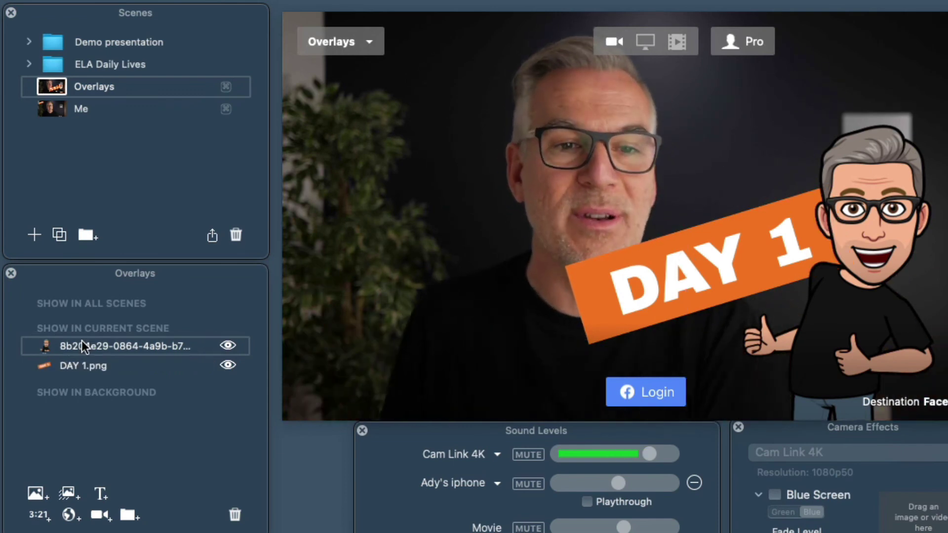
pyautogui.click(79, 364)
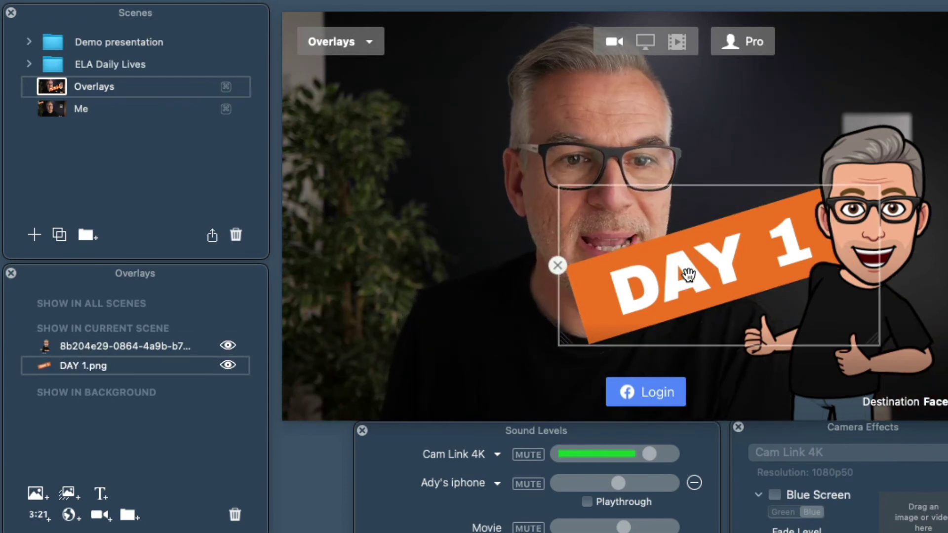
pyautogui.scroll(-3, 688, 275)
pyautogui.scroll(10, 689, 274)
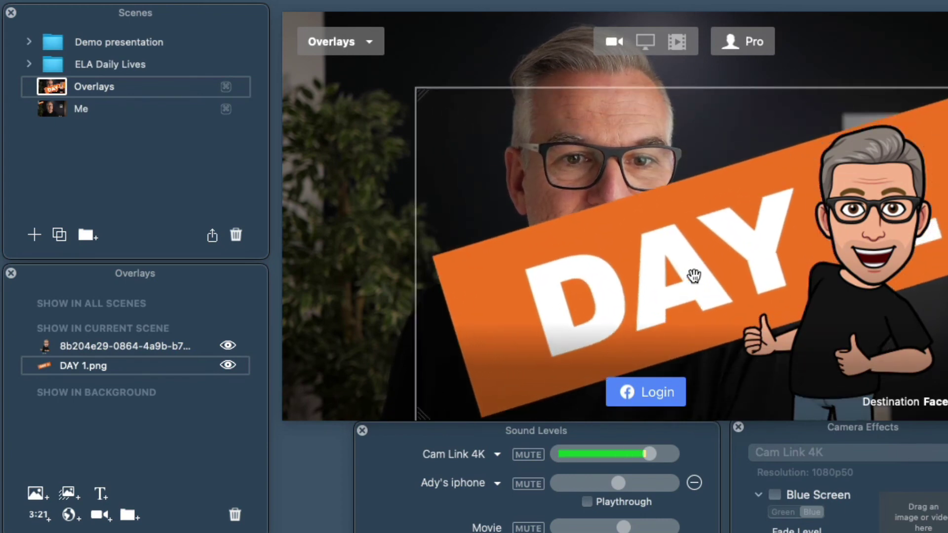
pyautogui.scroll(2, 694, 275)
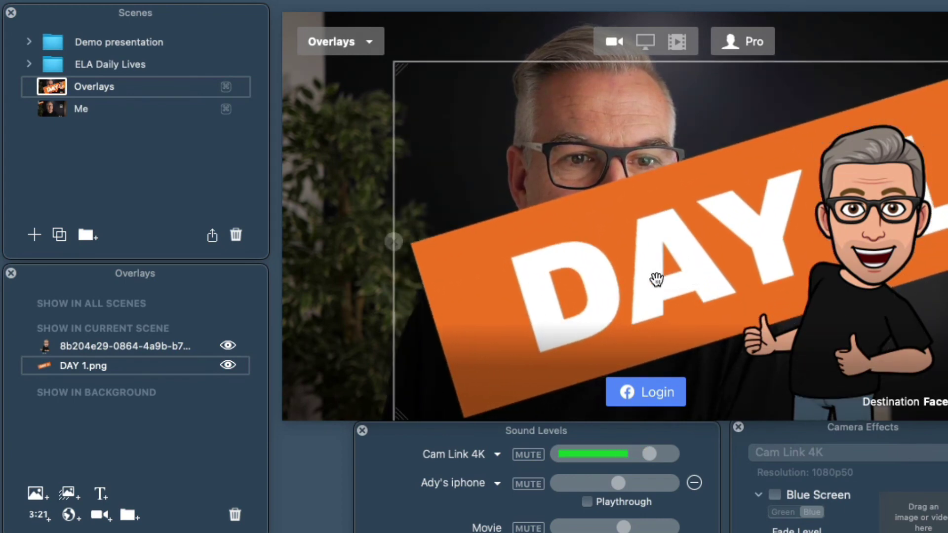
pyautogui.moveTo(656, 279); pyautogui.dragTo(667, 334)
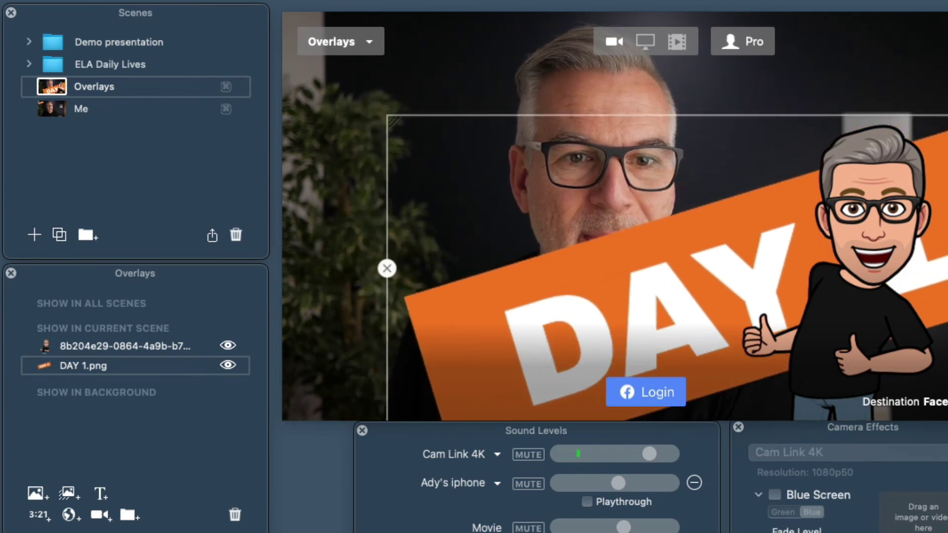
# - Move the avatar further toward the frame's right edge and switch to the Me scene
pyautogui.moveTo(847, 326); pyautogui.dragTo(918, 329)
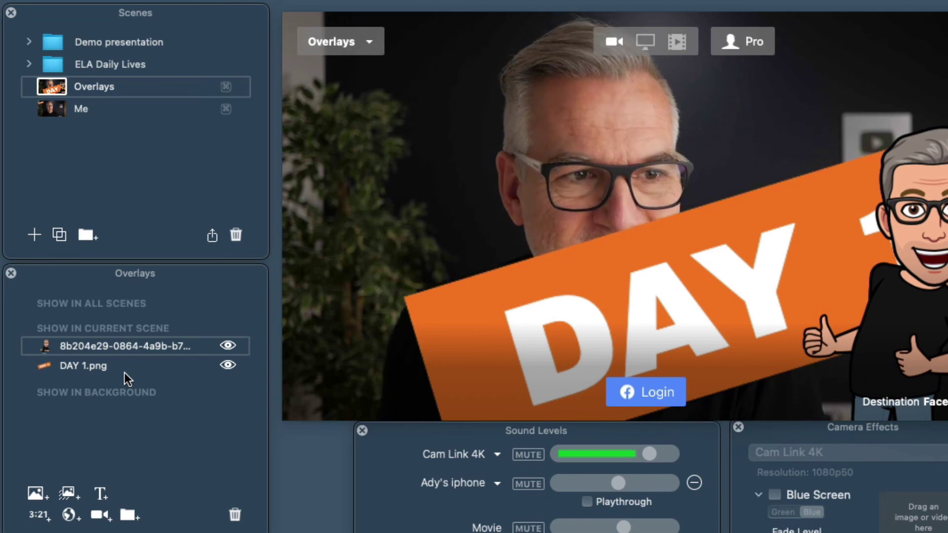
pyautogui.click(53, 108)
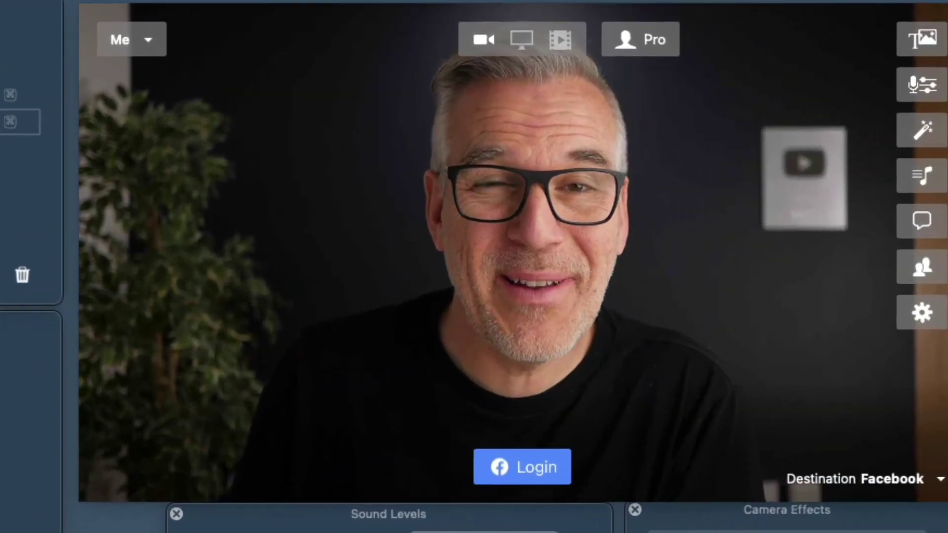